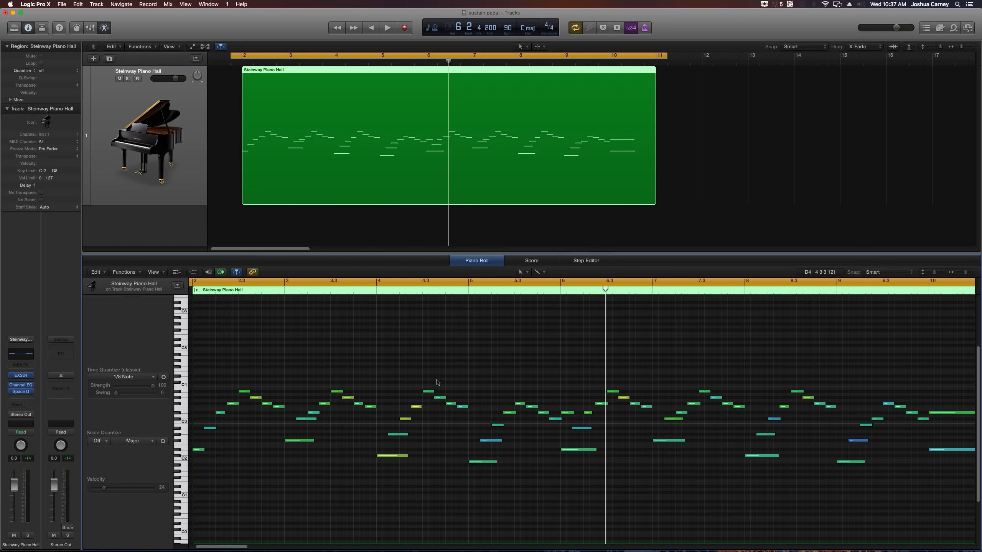
- Play the Steinway Piano Hall region through to its last bar and stop playback
key(space)
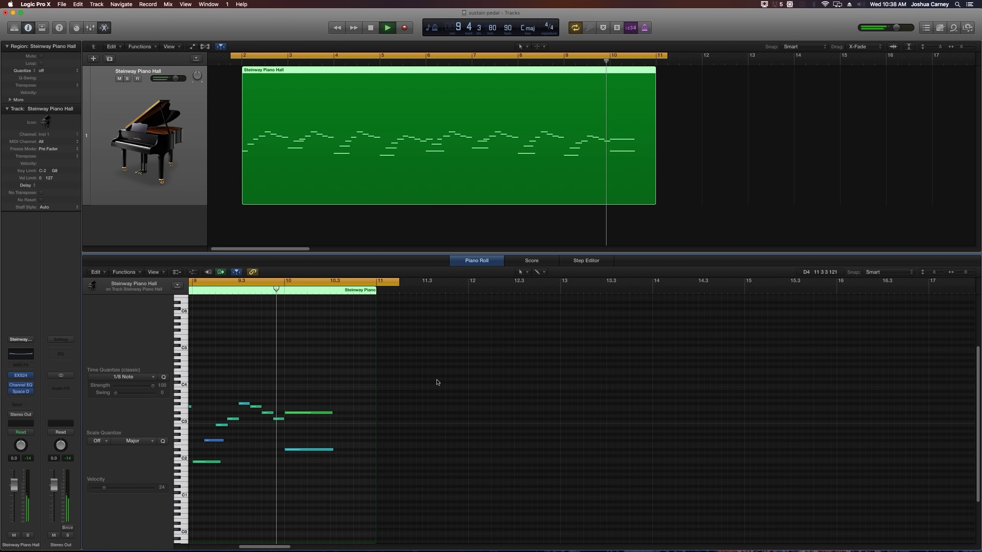
key(space)
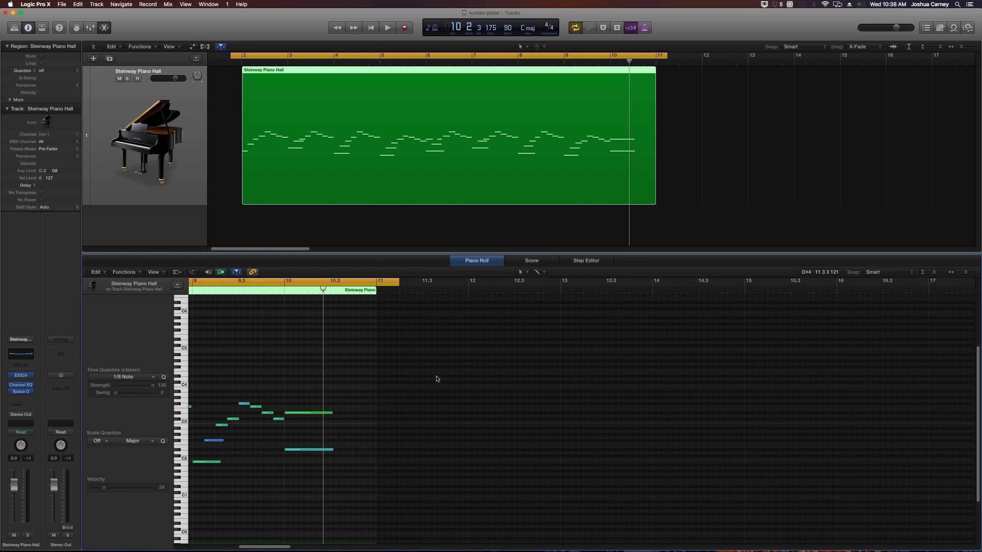
- Close the docked editor and open the piano region in a separate Piano Roll window, moved clear of the track area
key(e)
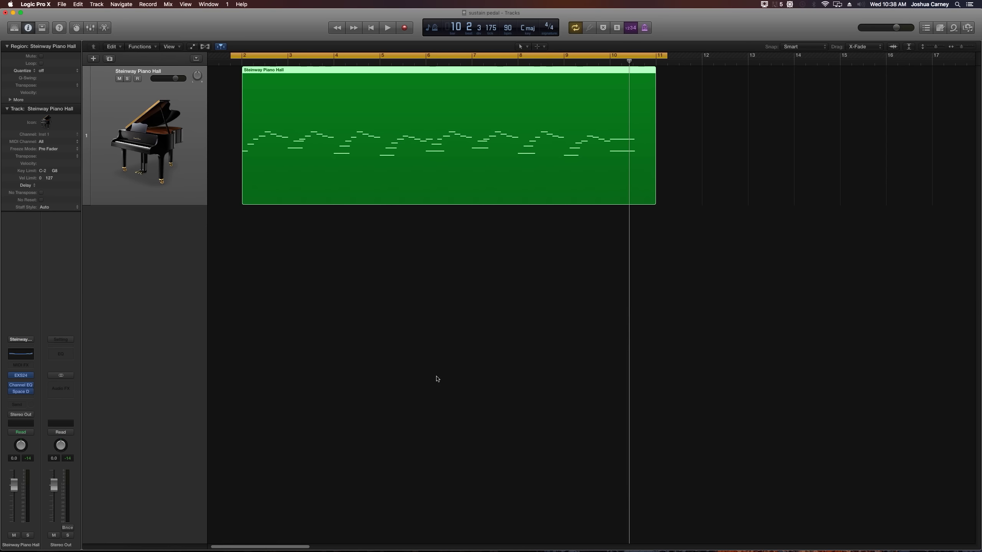
key(e)
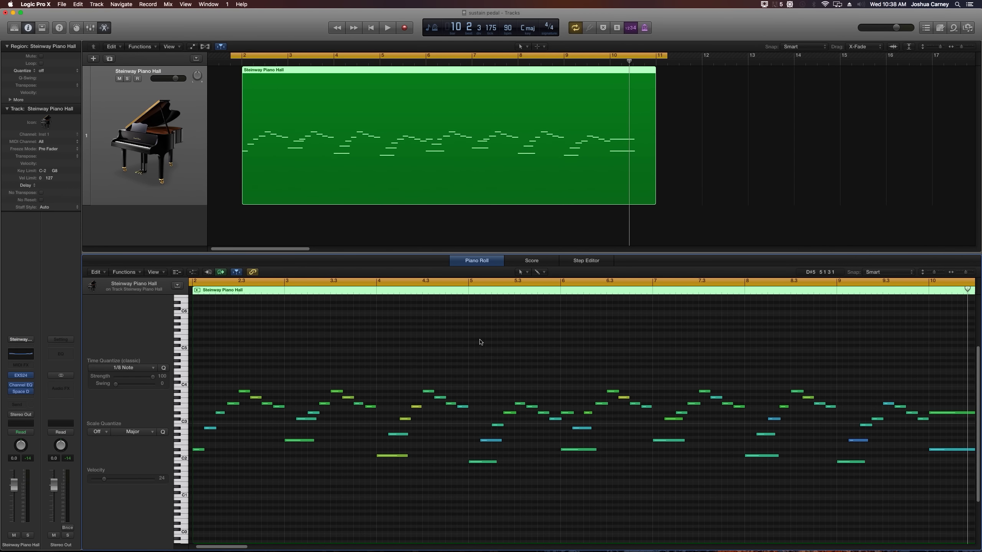
key(e)
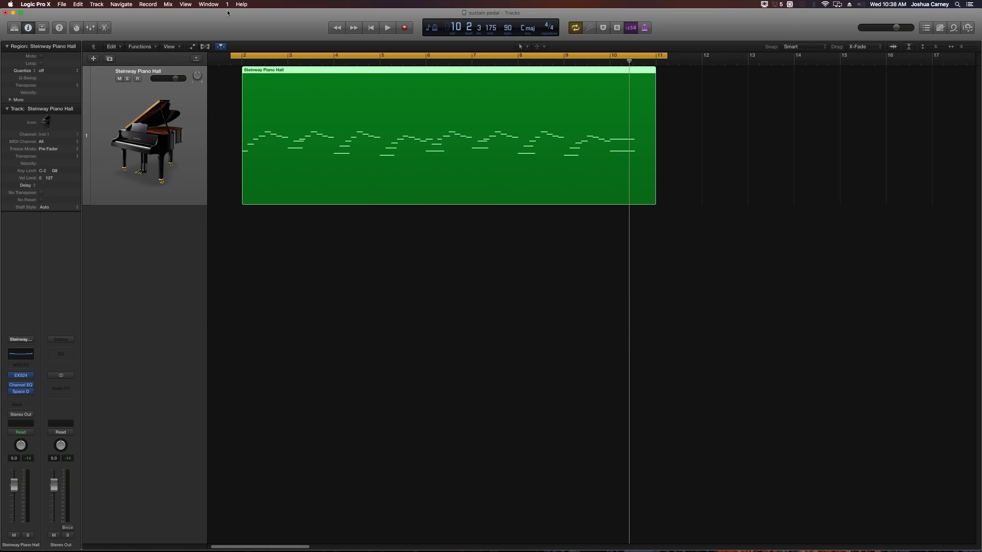
click(208, 4)
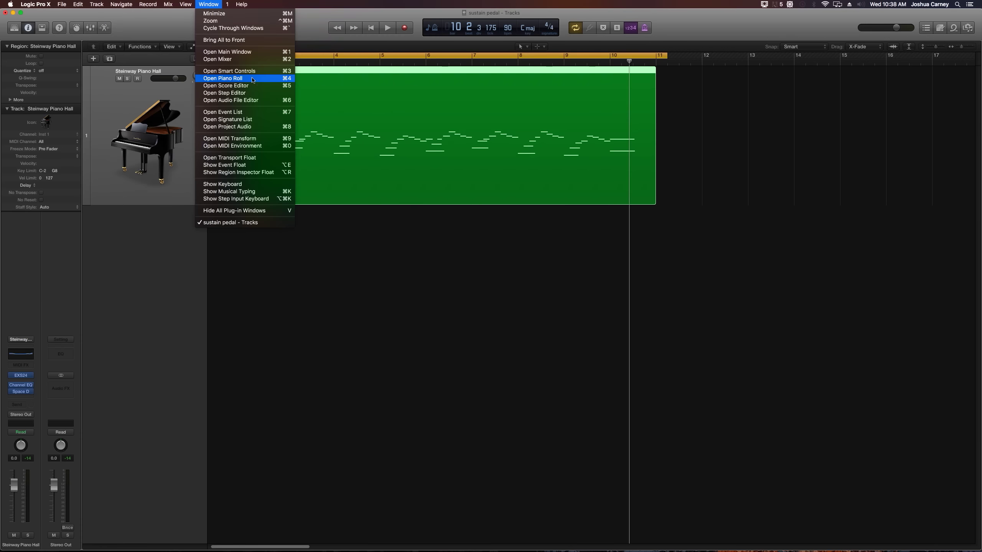
key(alt)
click(274, 78)
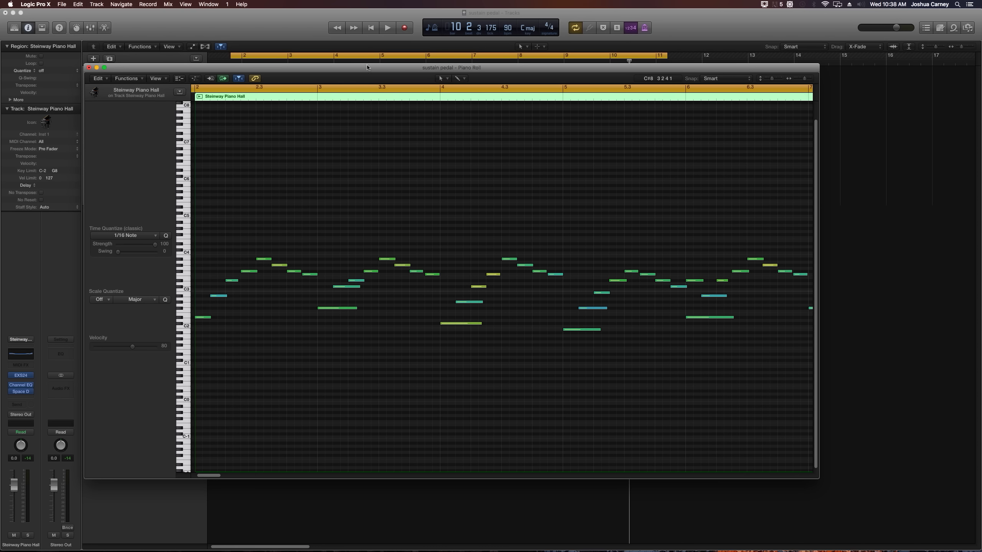
drag(369, 62, 384, 65)
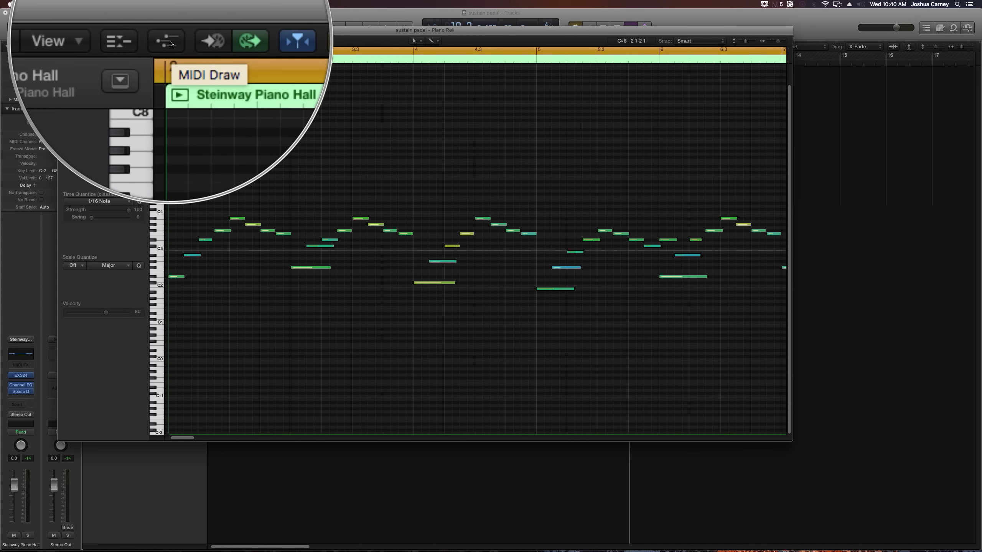
- Show the MIDI Draw area in the Piano Roll and set its controller to Sustain Pedal
click(169, 42)
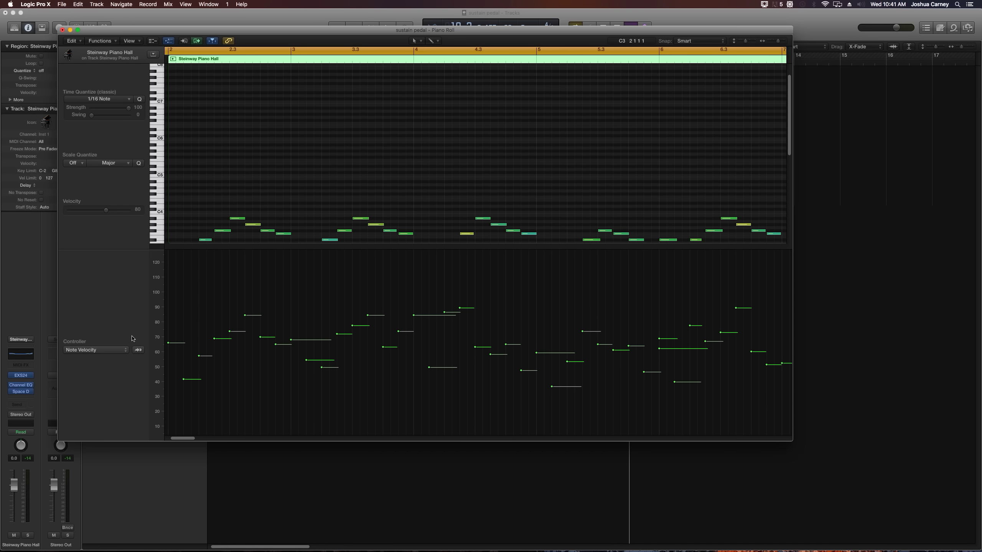
click(89, 350)
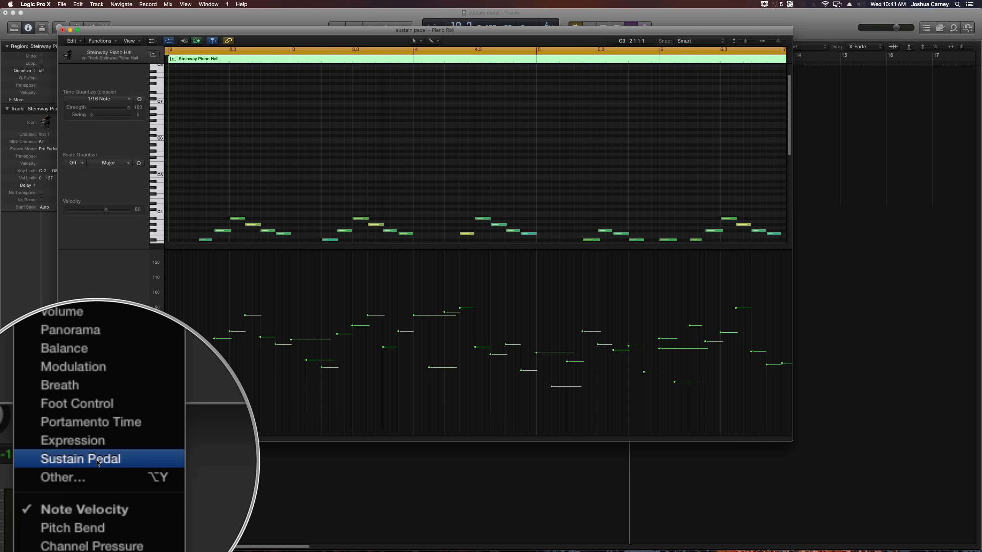
click(97, 460)
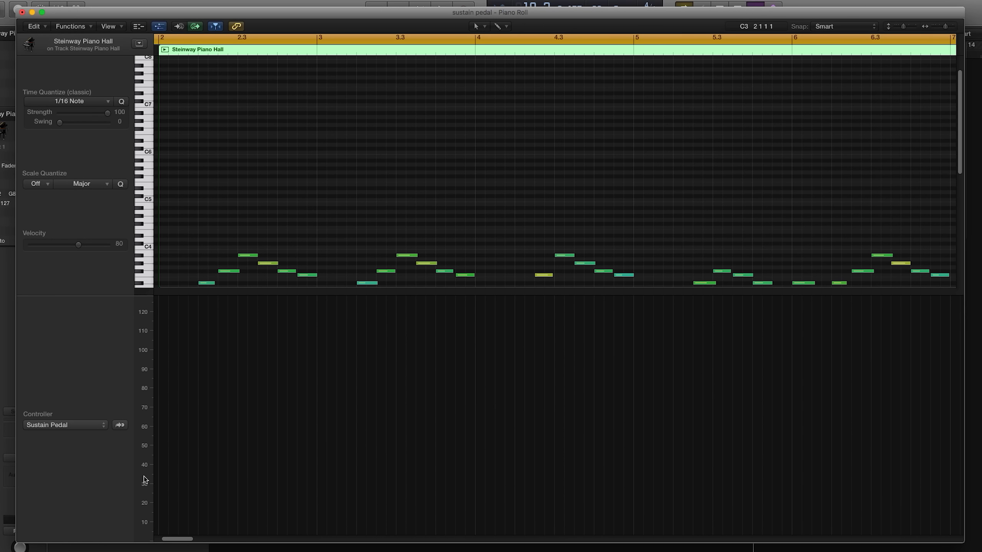
- Draw sustain pedal points with value 1 at the region's start and 127 partway through bar 2
click(196, 505)
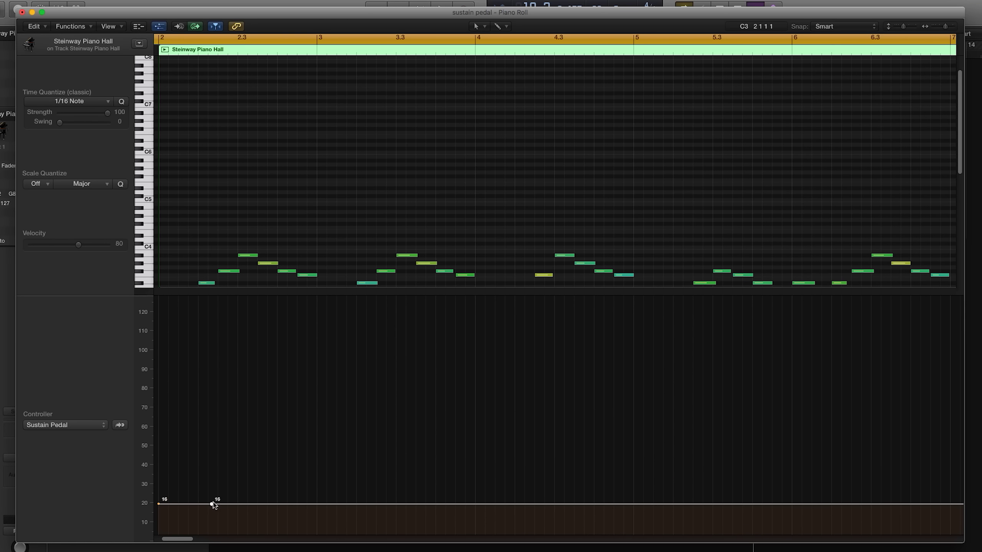
drag(211, 503, 211, 297)
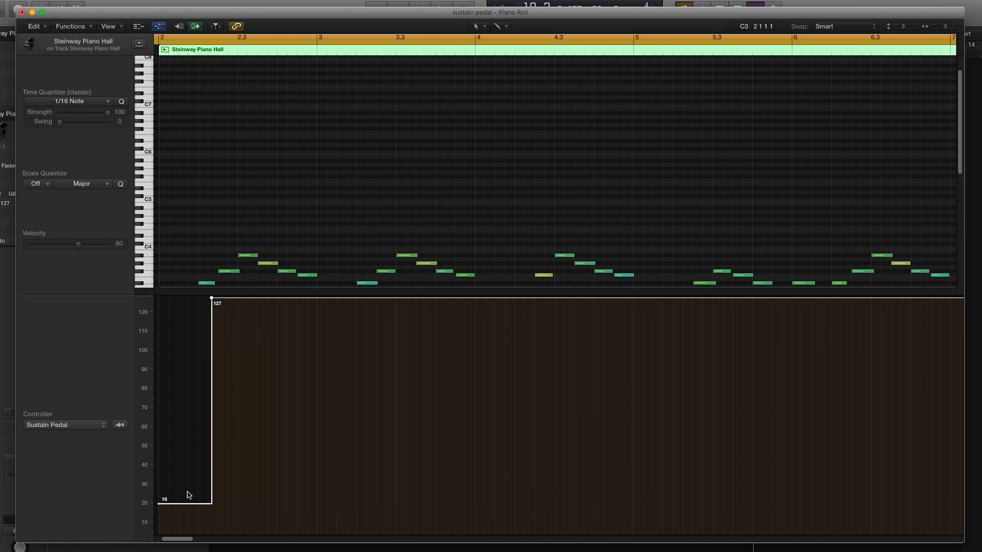
drag(158, 504, 158, 534)
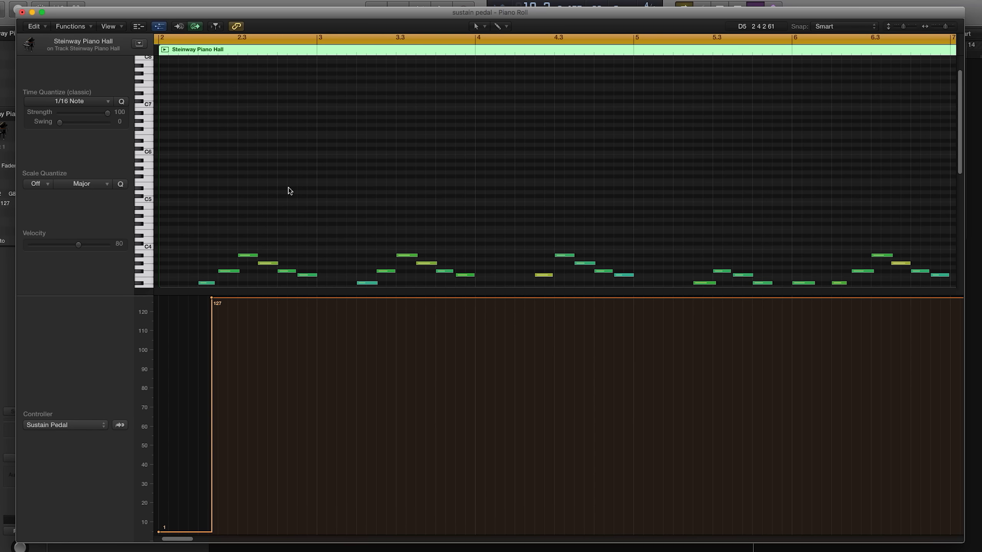
- Move the 127 sustain point to bar 3, add another 127 point at bar 4, and shift the points slightly earlier
scroll(287, 191, down, 8)
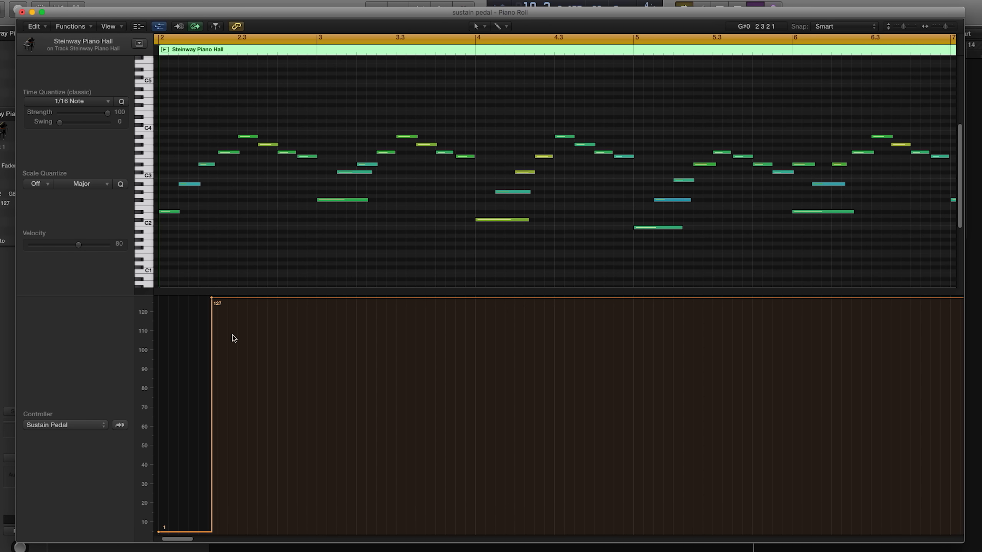
drag(212, 298, 316, 298)
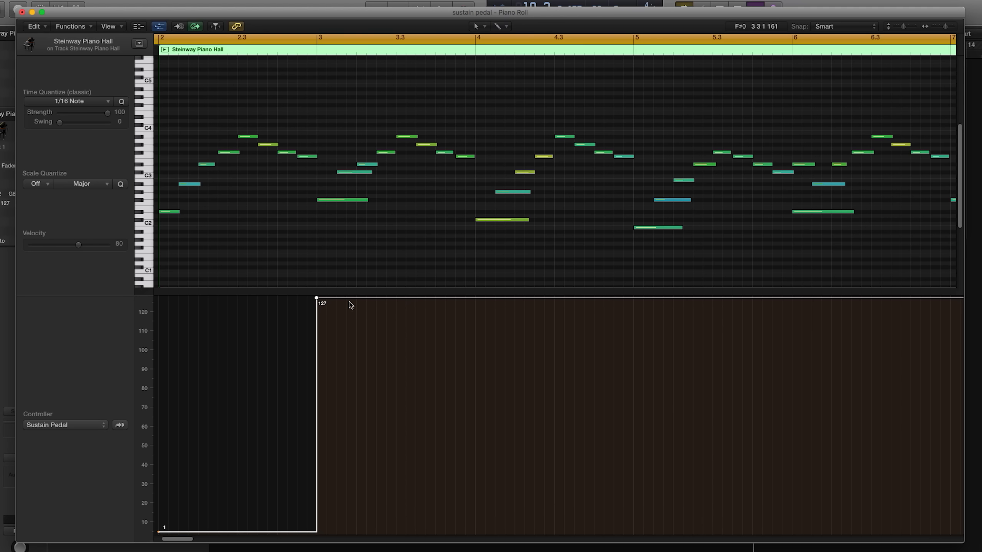
click(476, 298)
drag(476, 298, 462, 315)
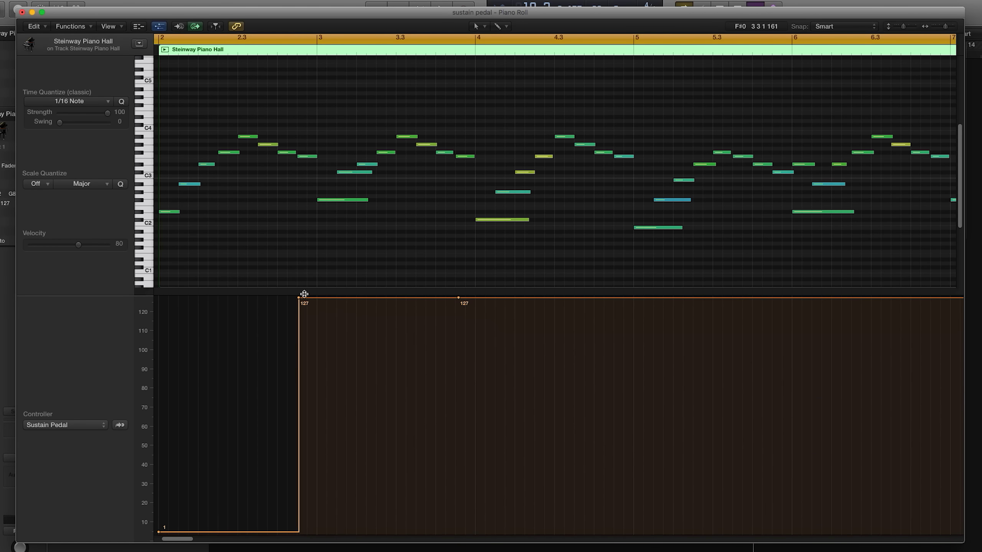
- Move the first 127 sustain point to the region's start and remove the extra point before bar 4
drag(300, 299, 124, 273)
click(317, 298)
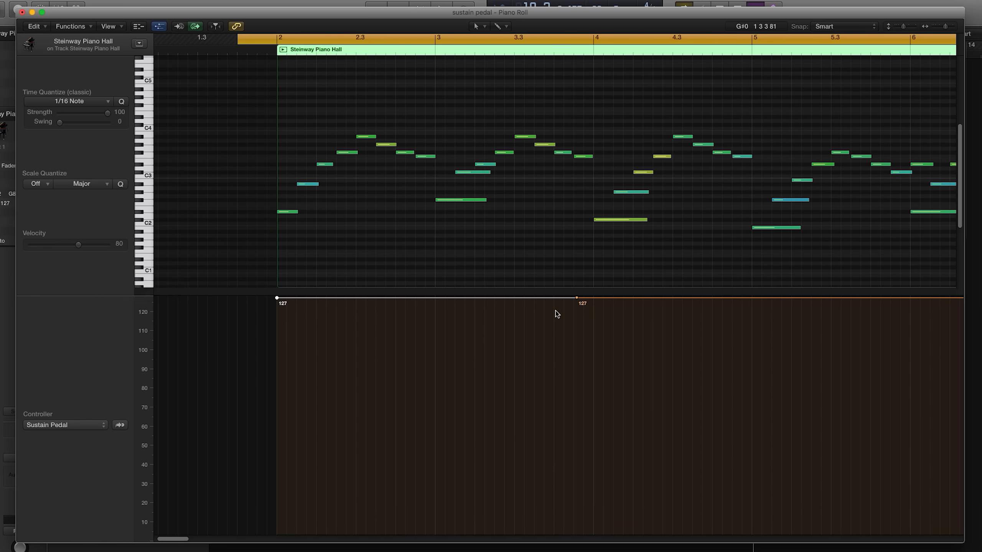
click(577, 297)
- Place the playhead just after bar 3 and draw a sustain drop to 0 there, returning to 127 shortly after
click(444, 49)
scroll(443, 155, up, 5)
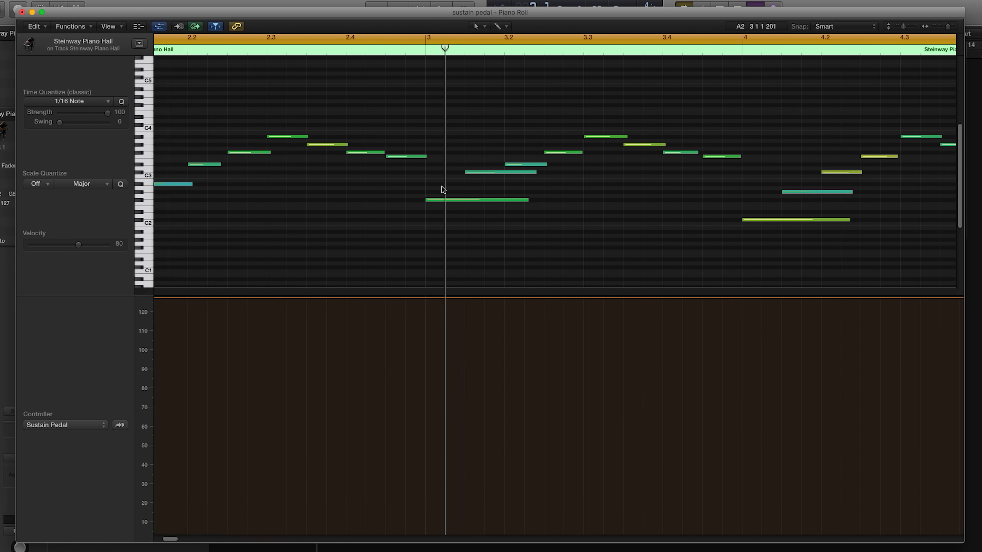
click(425, 51)
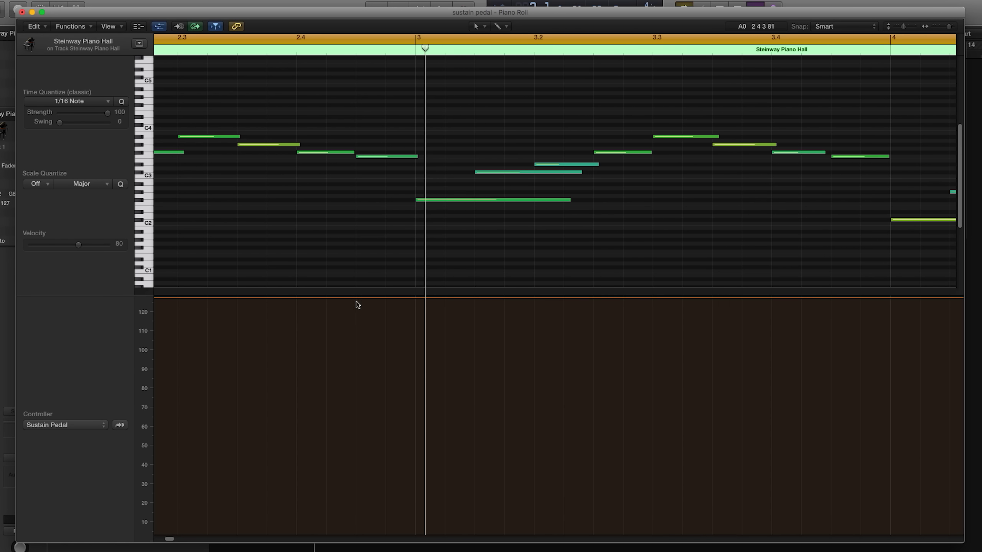
drag(430, 301, 425, 533)
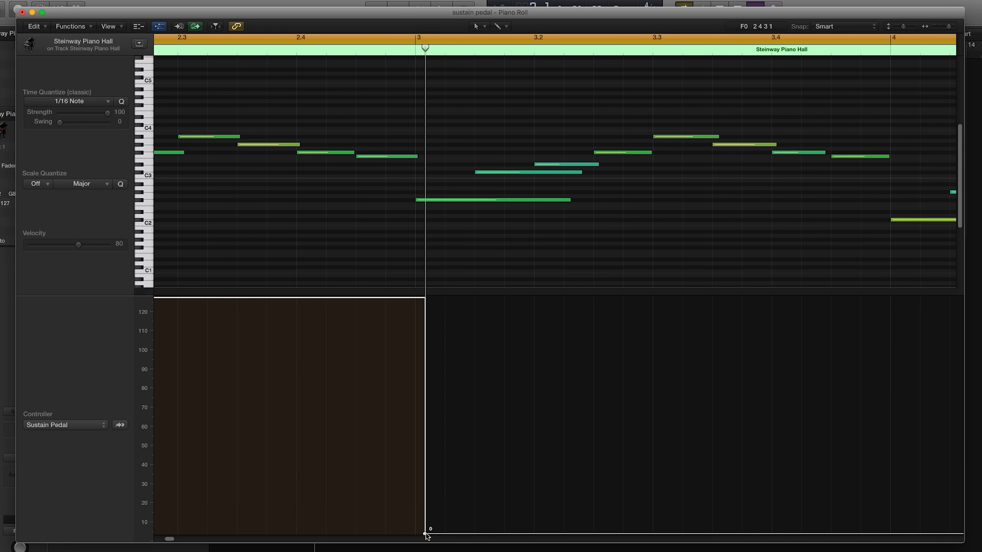
click(441, 534)
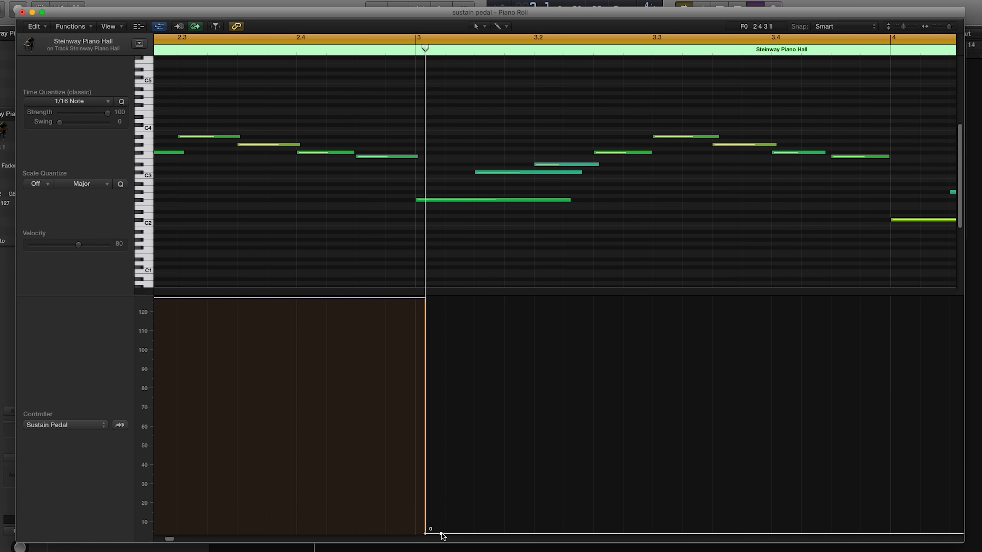
drag(441, 534, 441, 298)
click(464, 448)
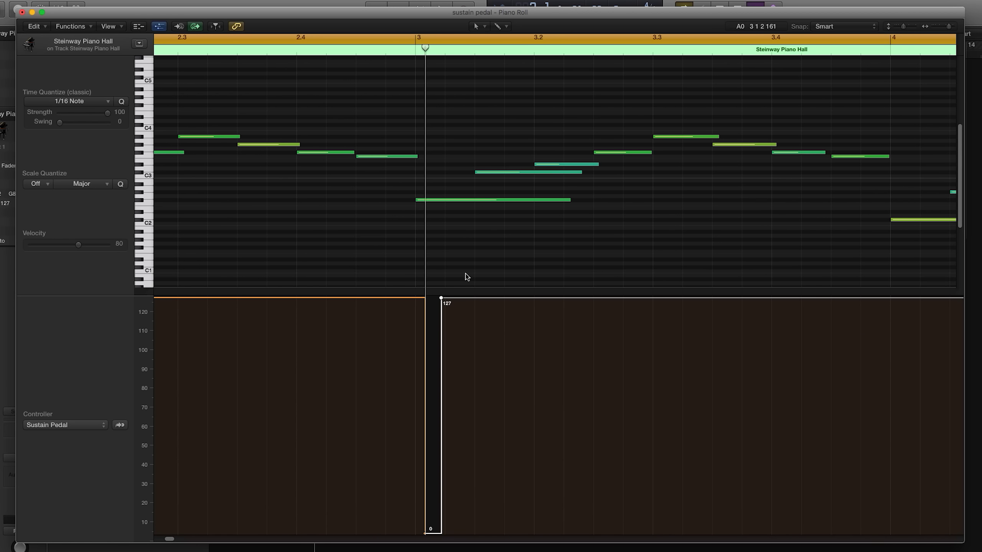
- Undo the sustain pedal drop drawn after bar 3
drag(462, 286, 461, 290)
key(super+z)
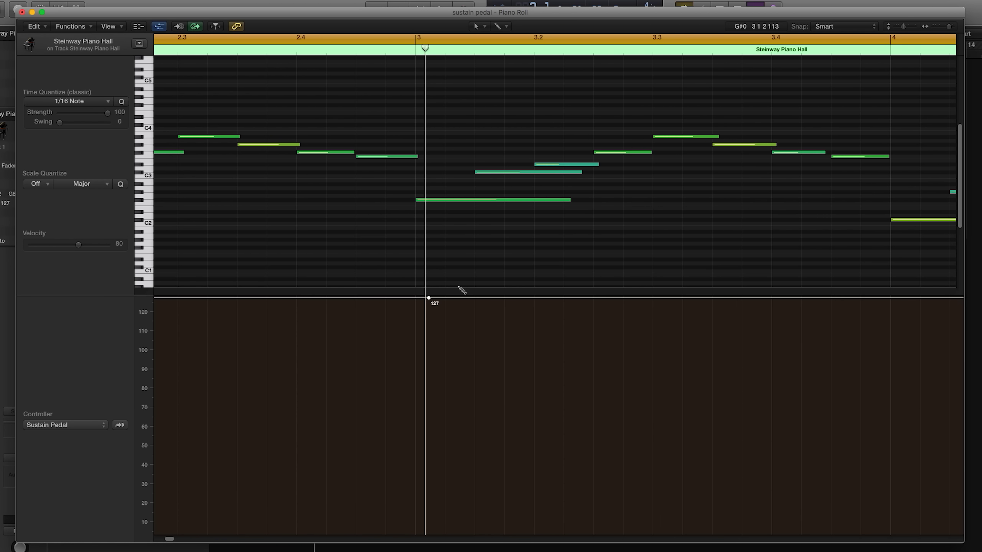
- Play the region with the sustain pedal held at 127 throughout, and return to the first bars
key(super+Left)
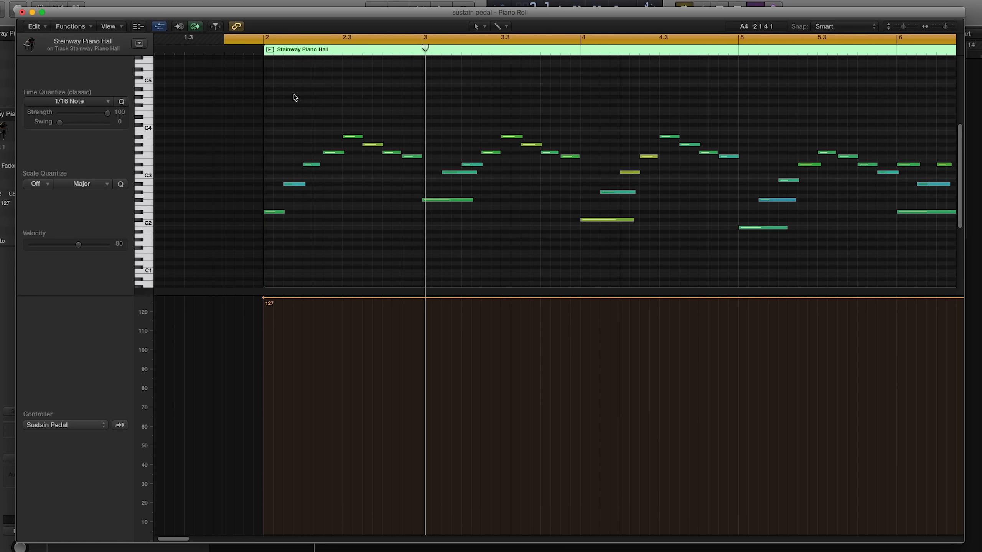
key(space)
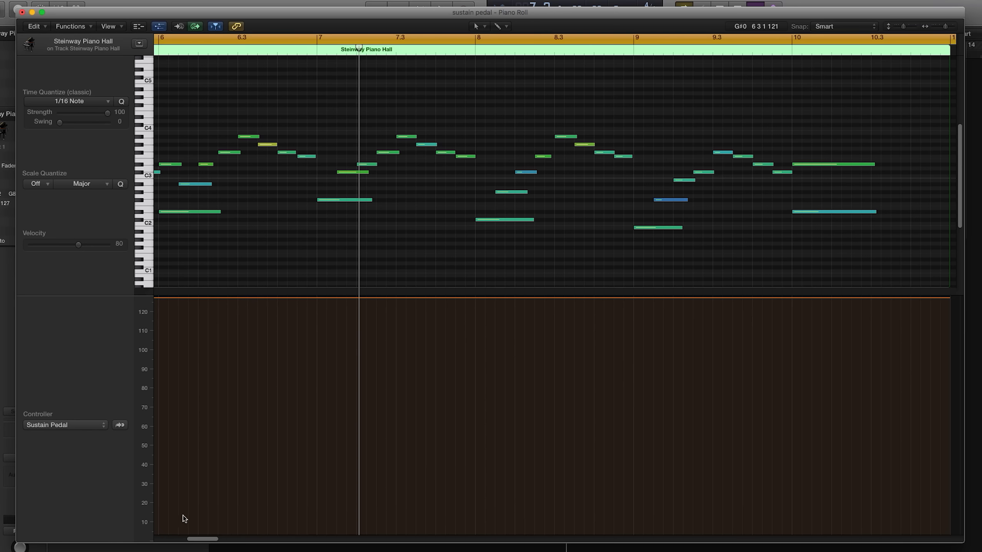
drag(194, 542, 166, 544)
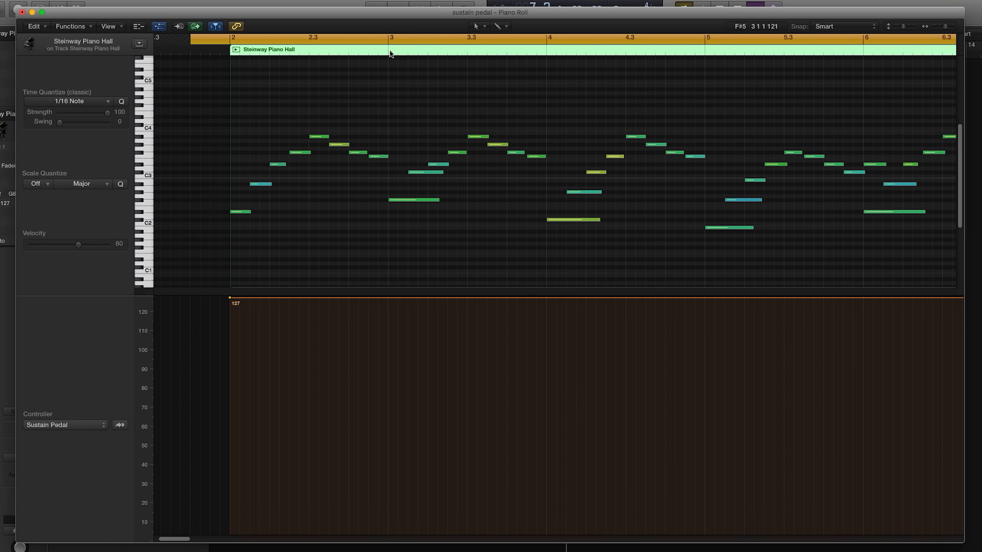
- Draw a sustain release to 0 at the playhead just after bar 3, returning to 127 at position 3 1 1 217
click(389, 51)
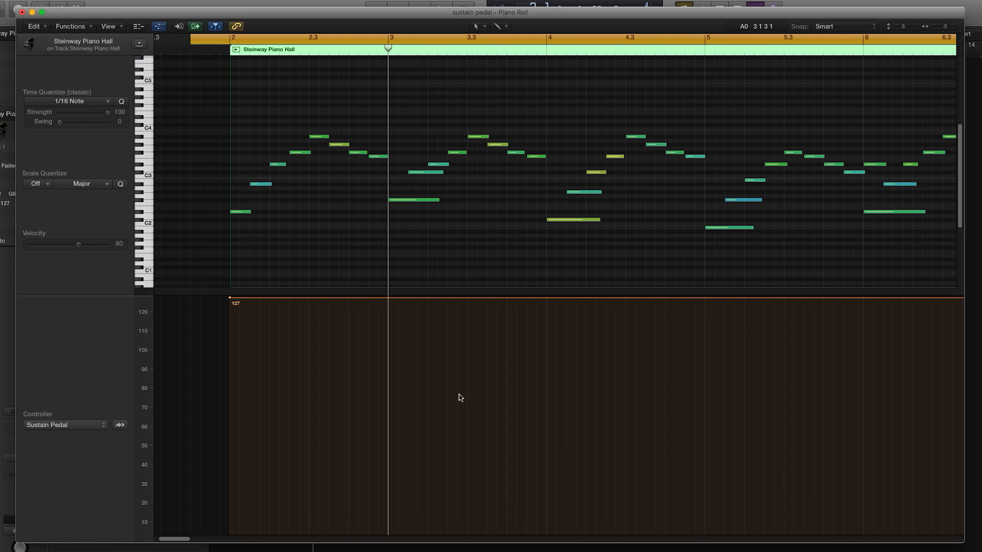
key(super+Right)
key(super+Right)
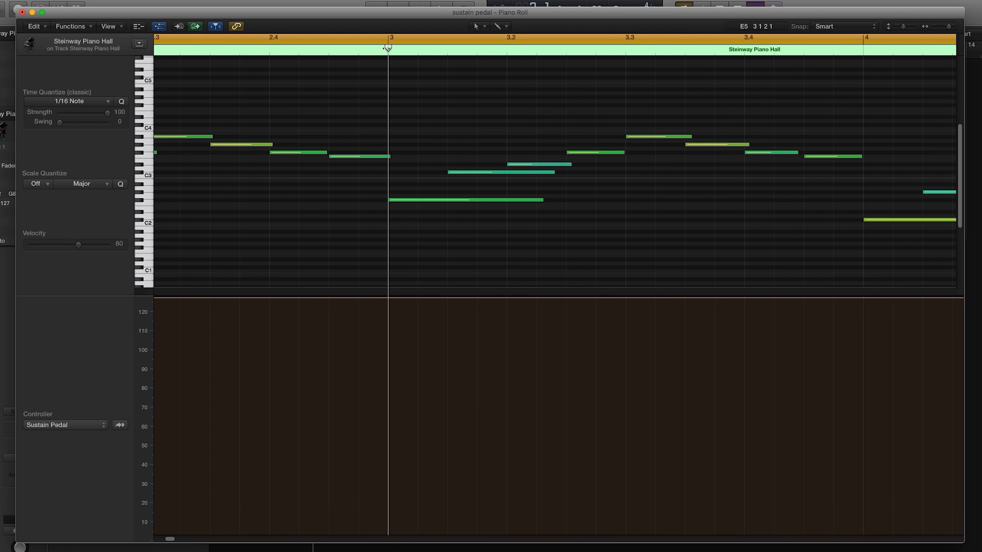
drag(387, 48, 397, 47)
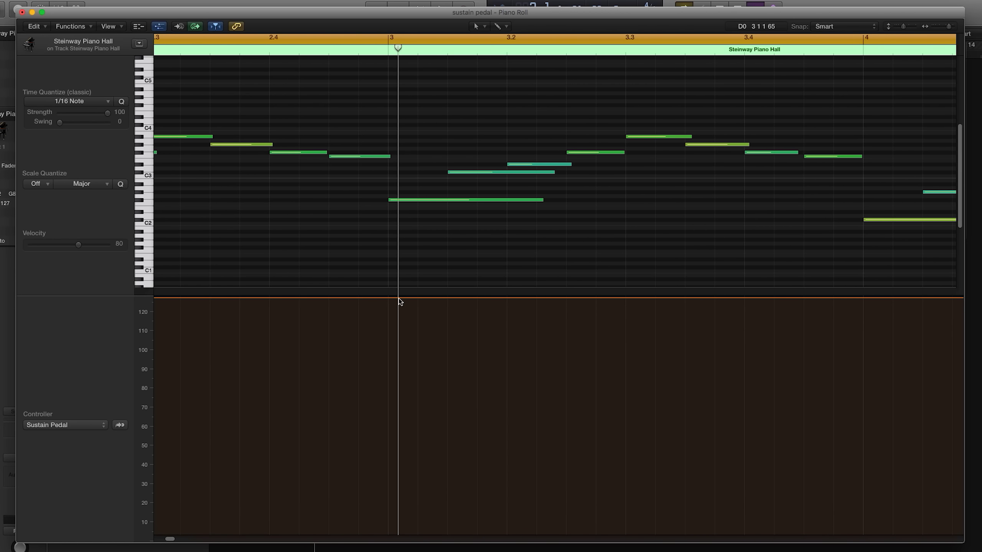
click(393, 343)
click(403, 450)
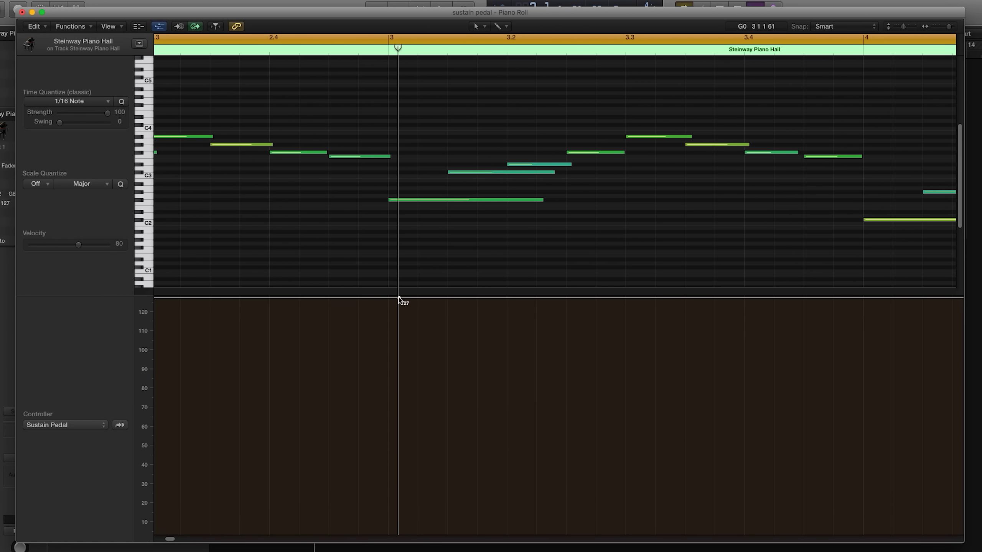
drag(399, 297, 398, 533)
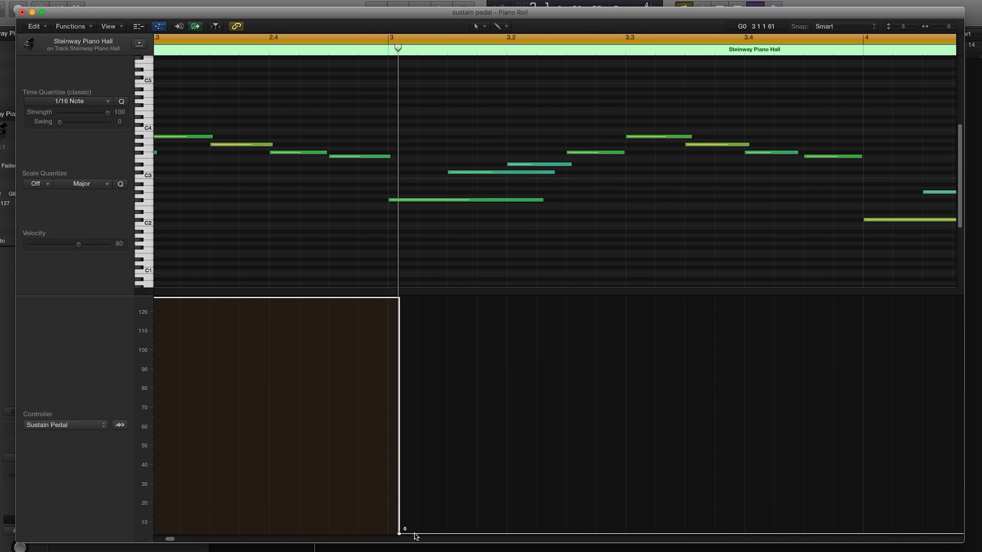
drag(414, 534, 415, 297)
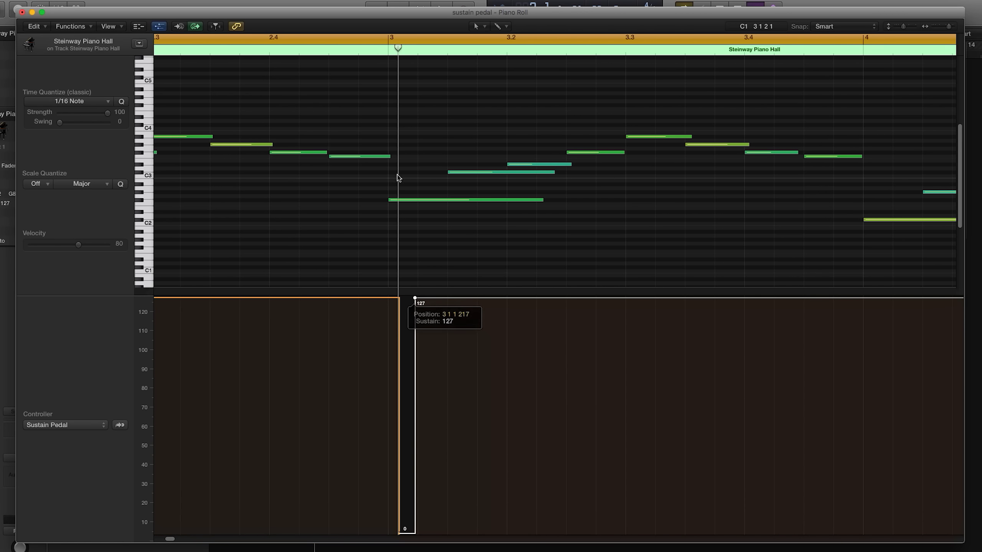
- Place the playhead just before bar 3 and copy the sustain release with the Automation Select Tool to just after bar 4
click(356, 50)
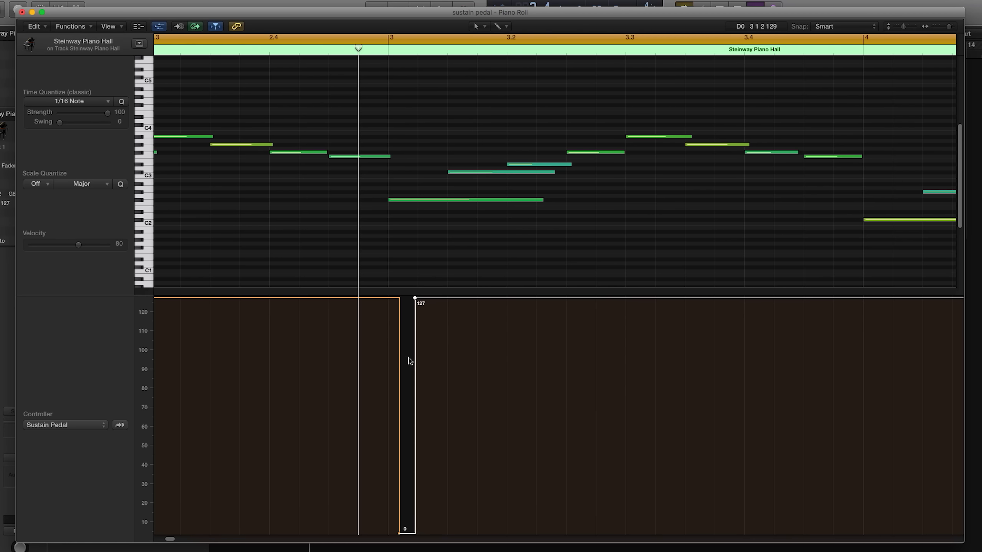
key(super+Left)
key(super+Left)
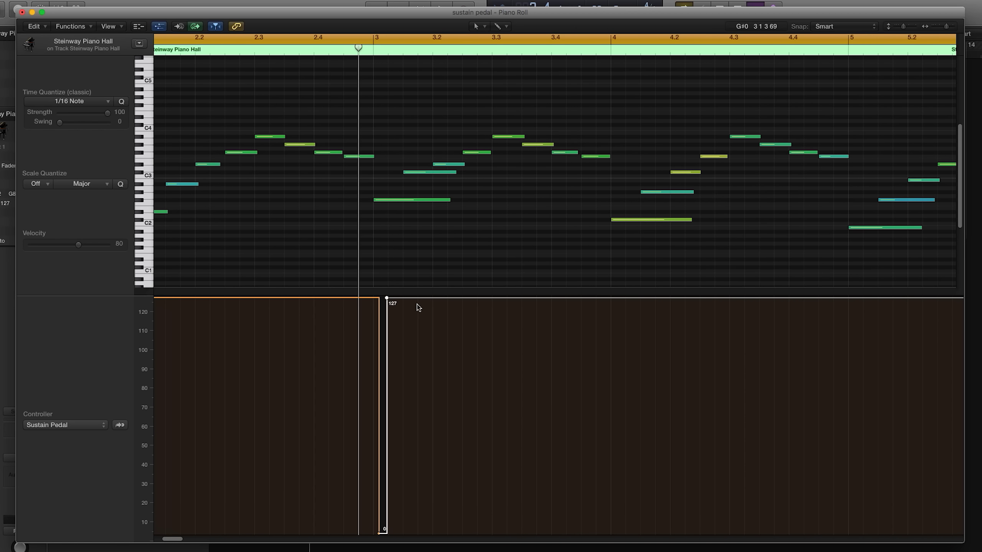
click(501, 27)
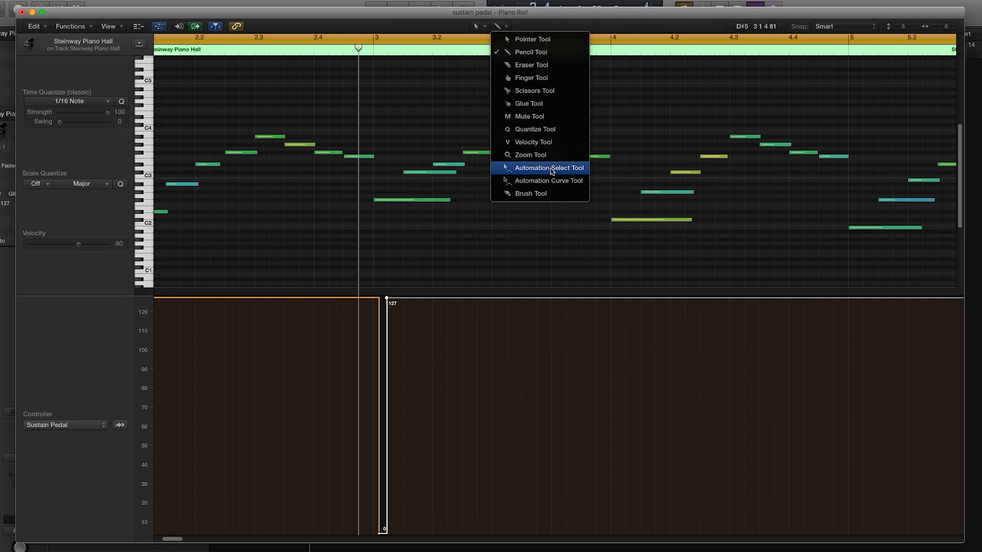
click(551, 168)
drag(428, 340, 624, 403)
- Copy the sustain release to just after the starts of bars 5, 6 and 7
scroll(623, 403, right, 2)
scroll(622, 400, right, 10)
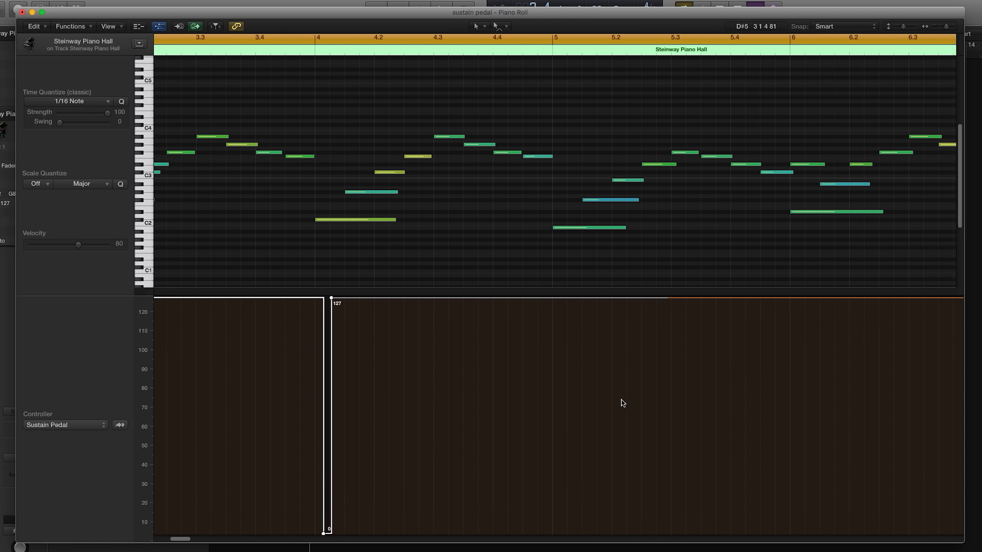
drag(327, 362, 592, 394)
scroll(591, 391, right, 8)
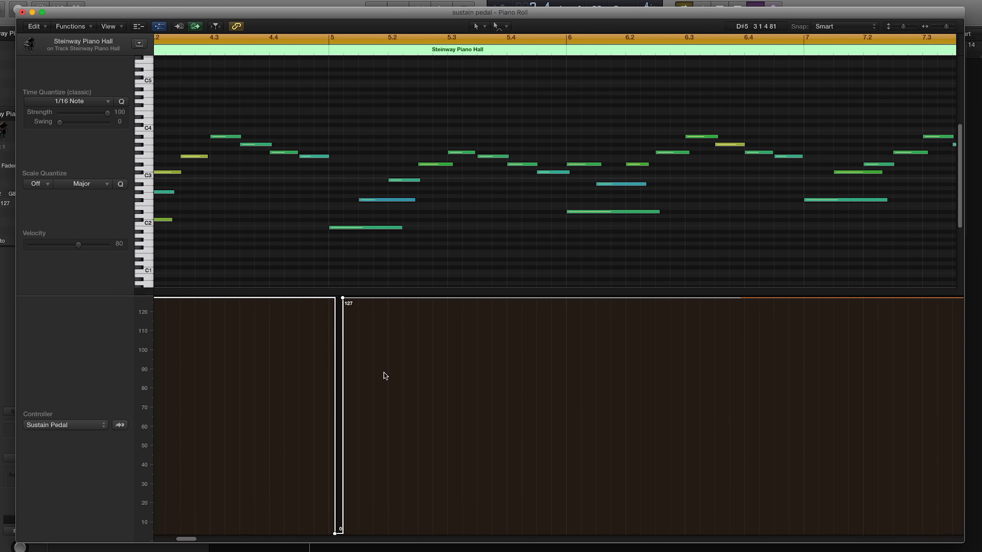
drag(342, 378, 583, 398)
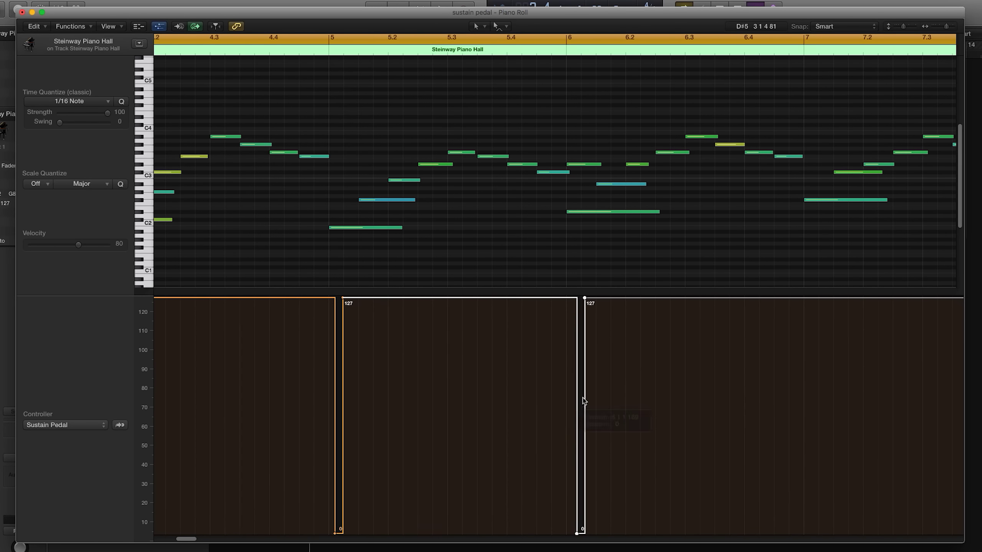
scroll(583, 398, right, 6)
drag(403, 357, 639, 369)
- Copy the sustain release to just after the starts of bars 8 and 9
scroll(639, 369, right, 10)
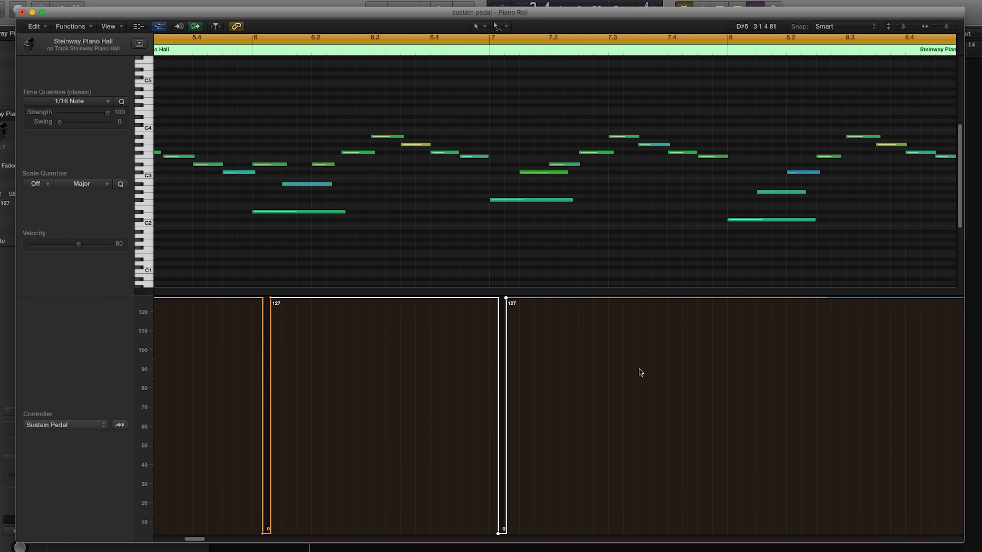
drag(327, 342, 567, 389)
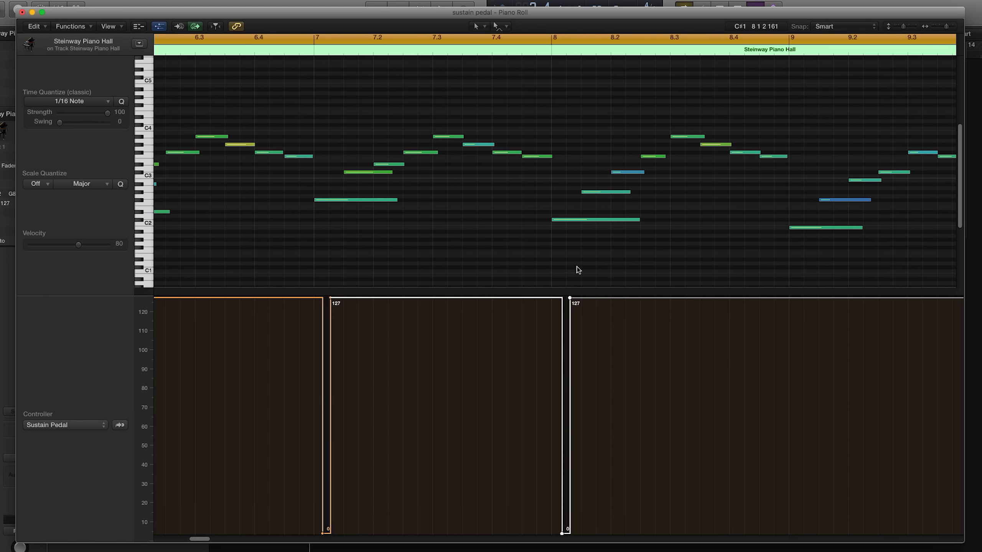
scroll(576, 267, right, 6)
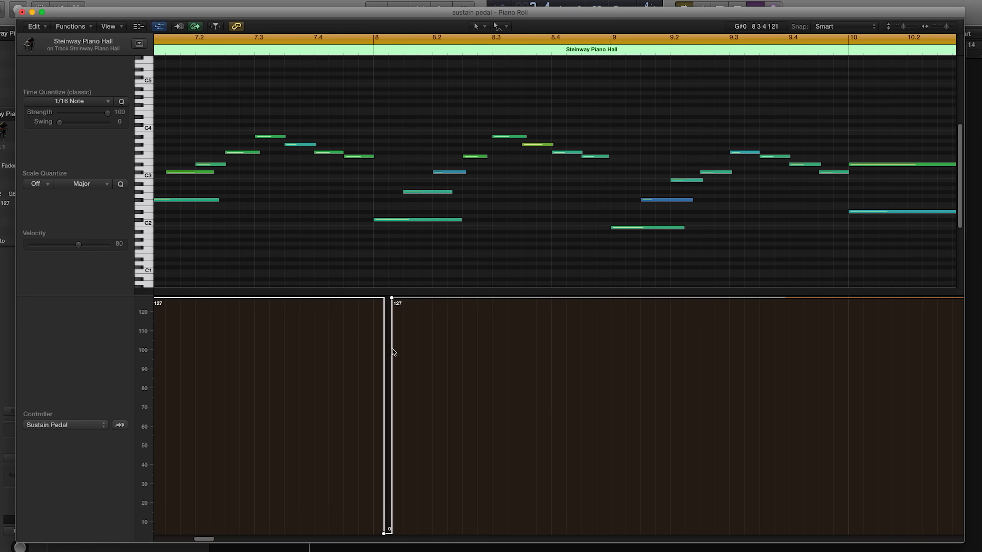
drag(393, 352, 621, 378)
- Copy the sustain release to just after bar 10 and drop the sustain to 0 after the final notes end
scroll(621, 379, right, 6)
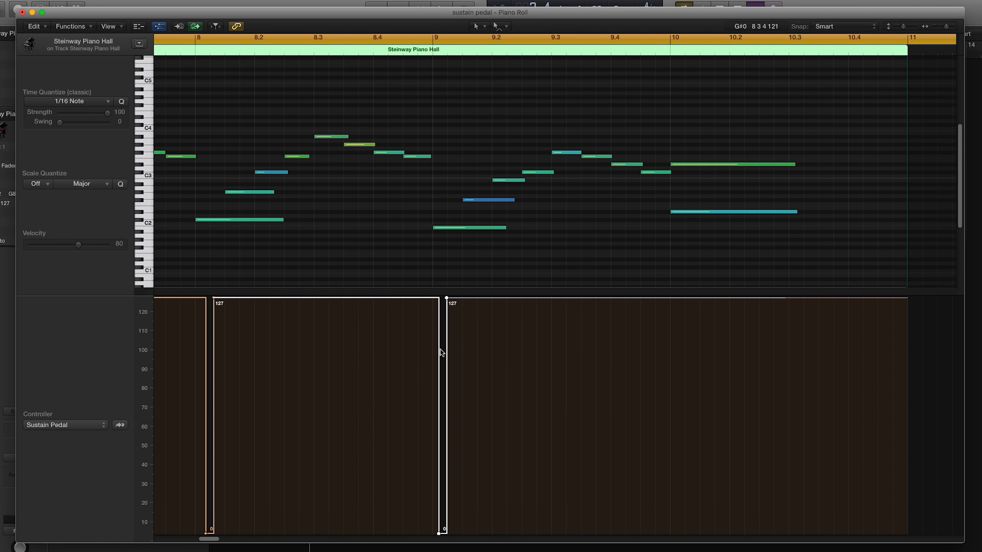
drag(440, 352, 653, 347)
scroll(653, 346, right, 5)
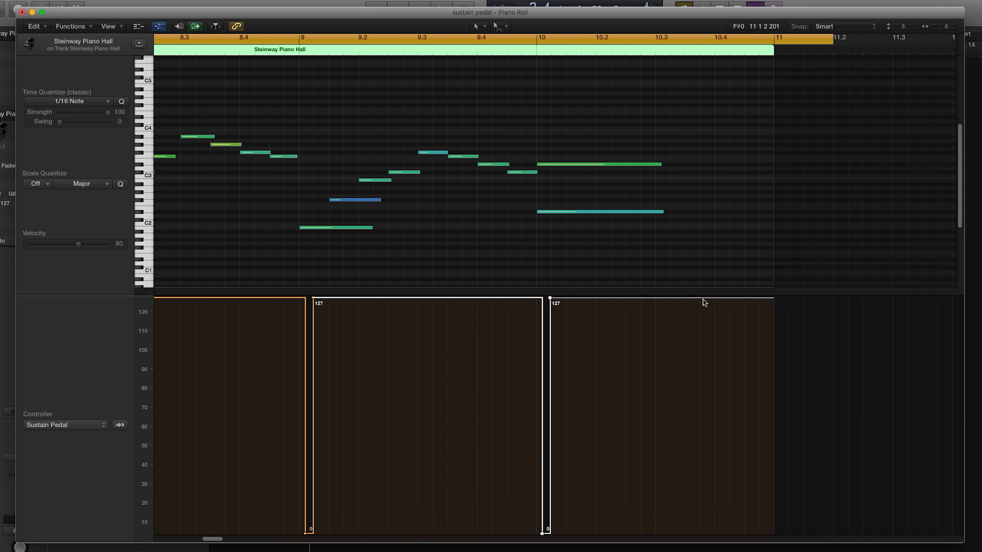
drag(704, 300, 703, 534)
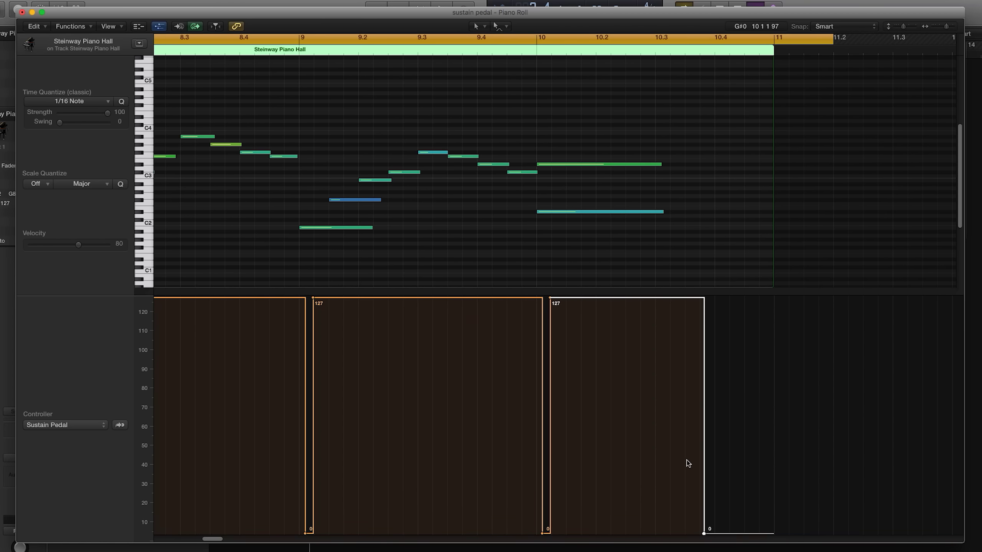
- Review the copied pedal releases back to bar 3 and play the region from just before that bar to its end
scroll(687, 463, left, 2)
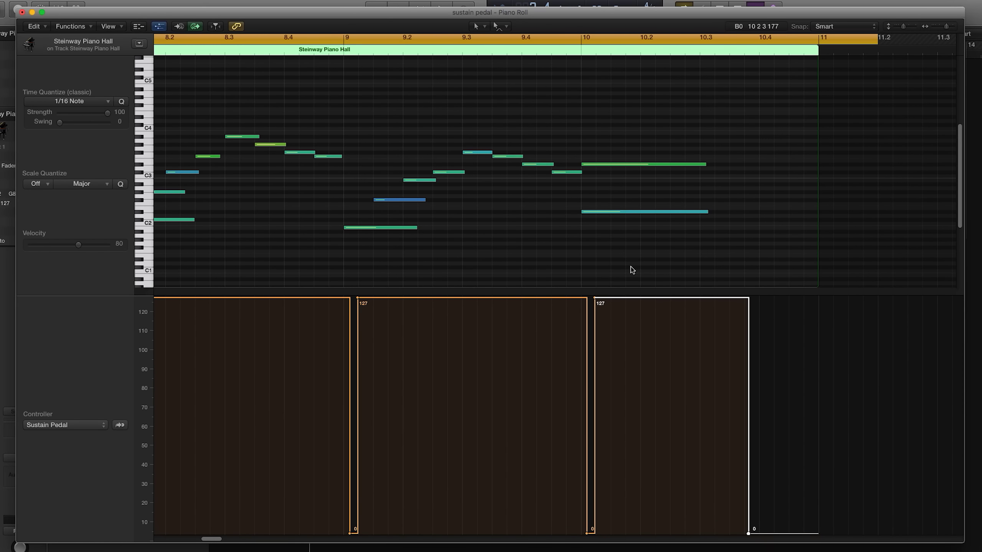
scroll(540, 339, left, 10)
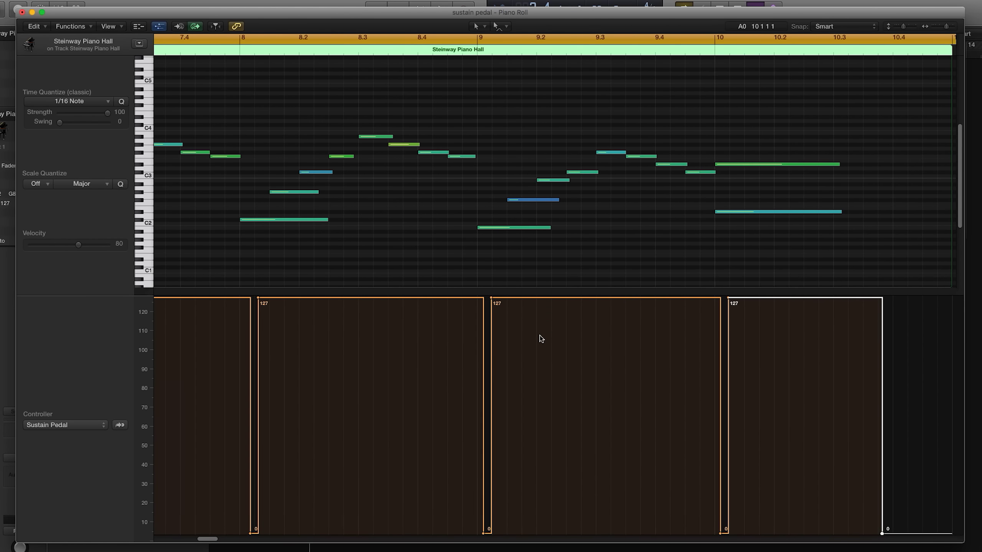
scroll(540, 339, left, 20)
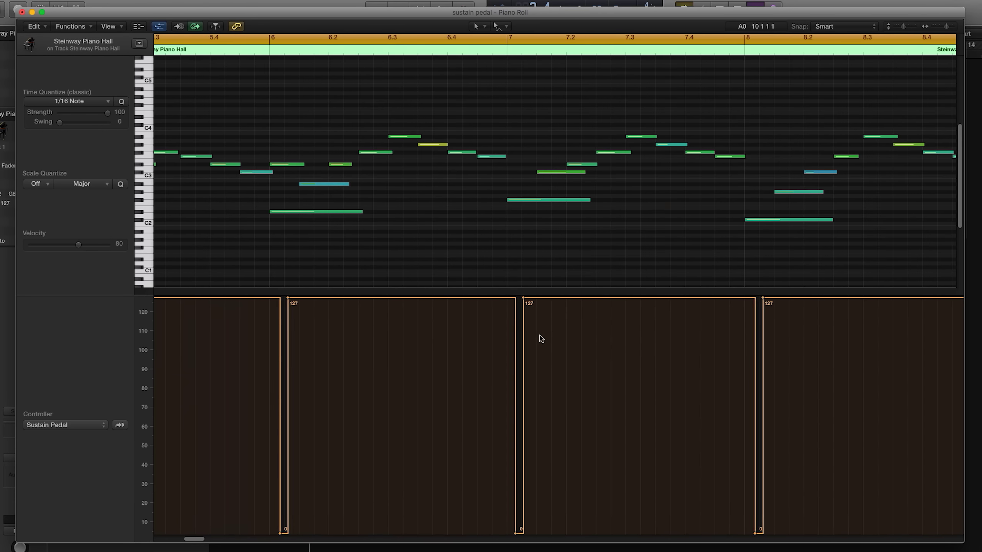
scroll(541, 339, left, 15)
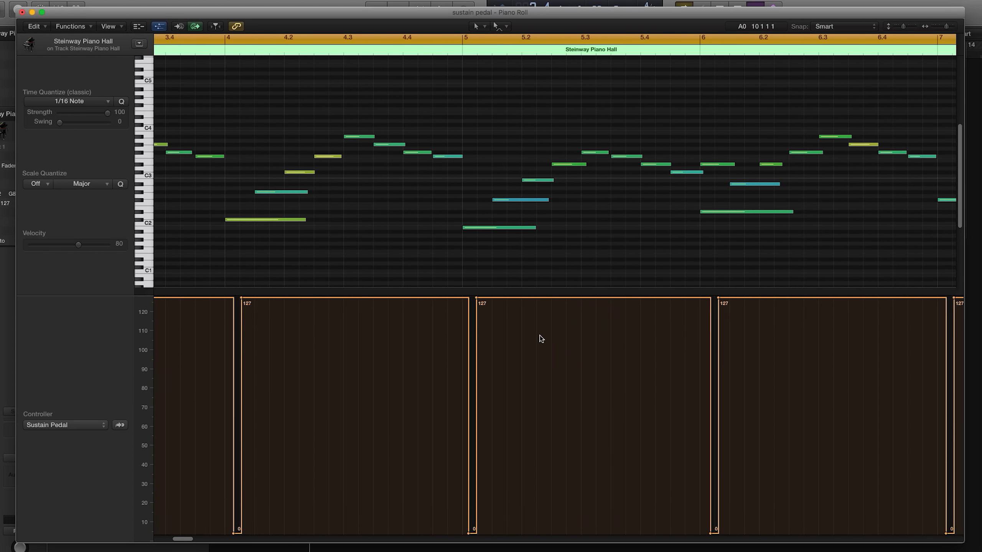
scroll(540, 339, left, 4)
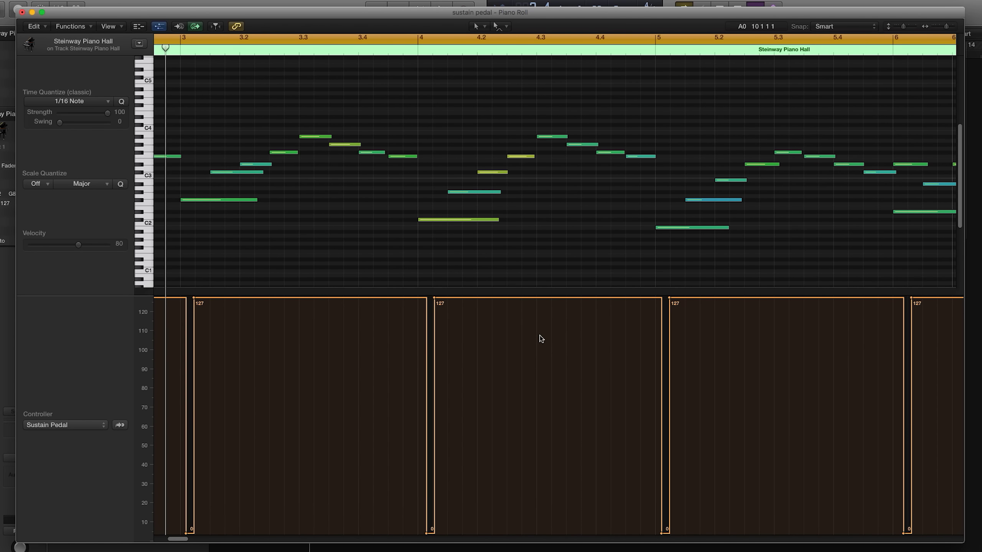
key(space)
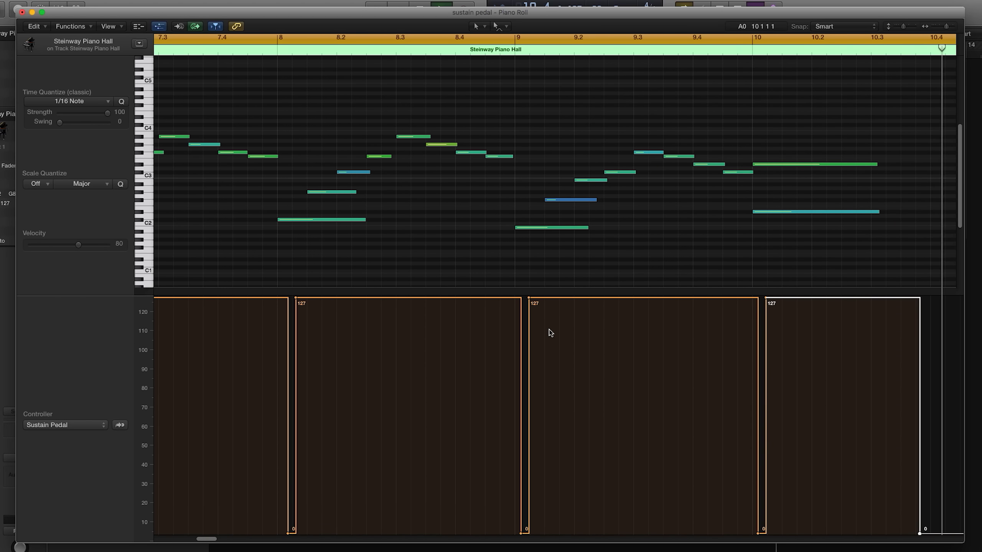
- Copy extra sustain releases to just after beats 3 and 4 in each of bars 2, 3 and 4
scroll(276, 502, left, 5)
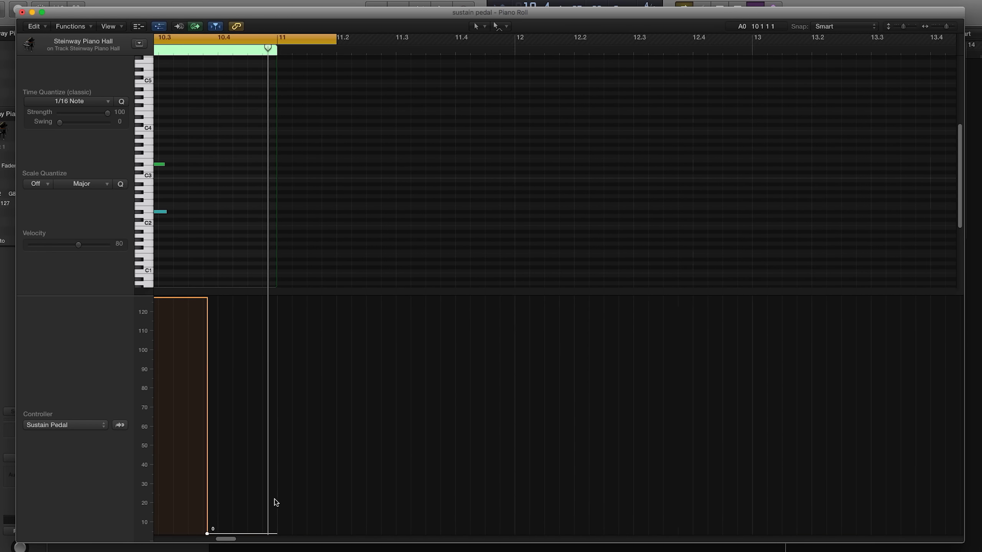
scroll(224, 541, left, 5)
drag(214, 541, 177, 543)
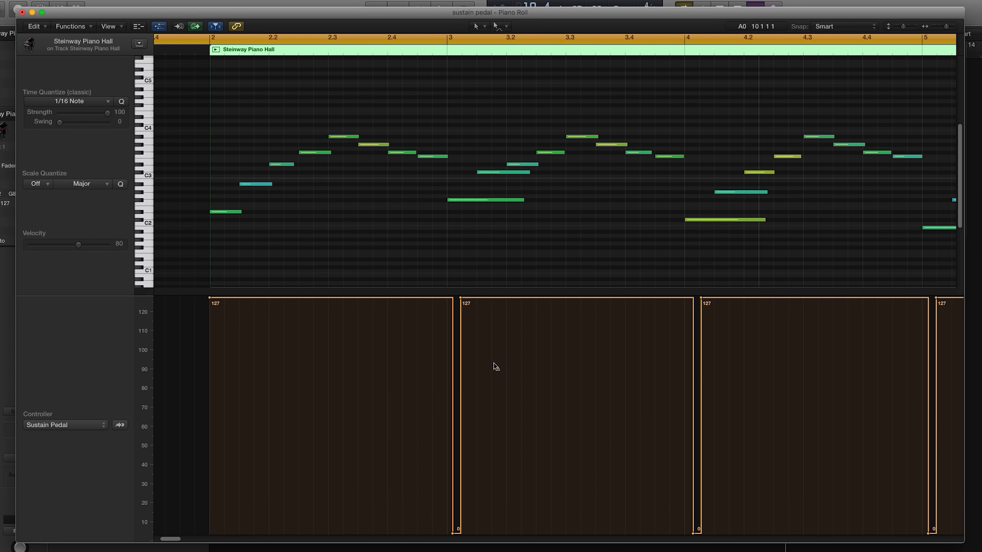
drag(494, 364, 435, 405)
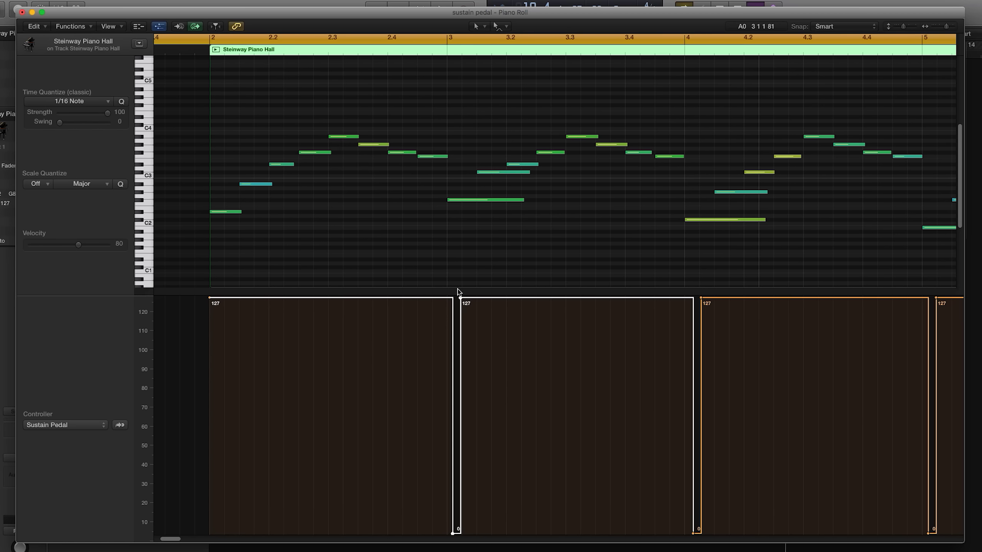
drag(458, 336, 398, 345)
drag(465, 366, 637, 385)
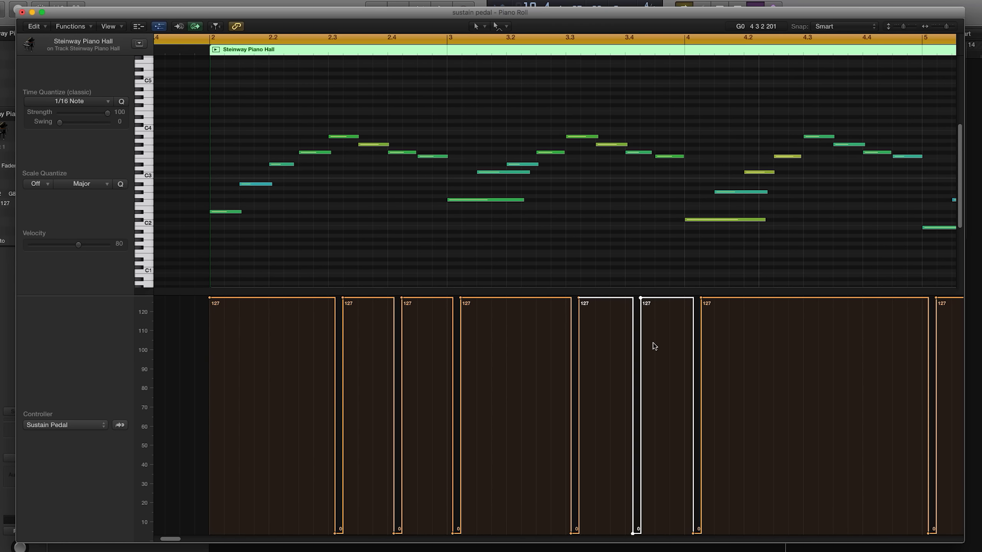
drag(654, 347, 874, 387)
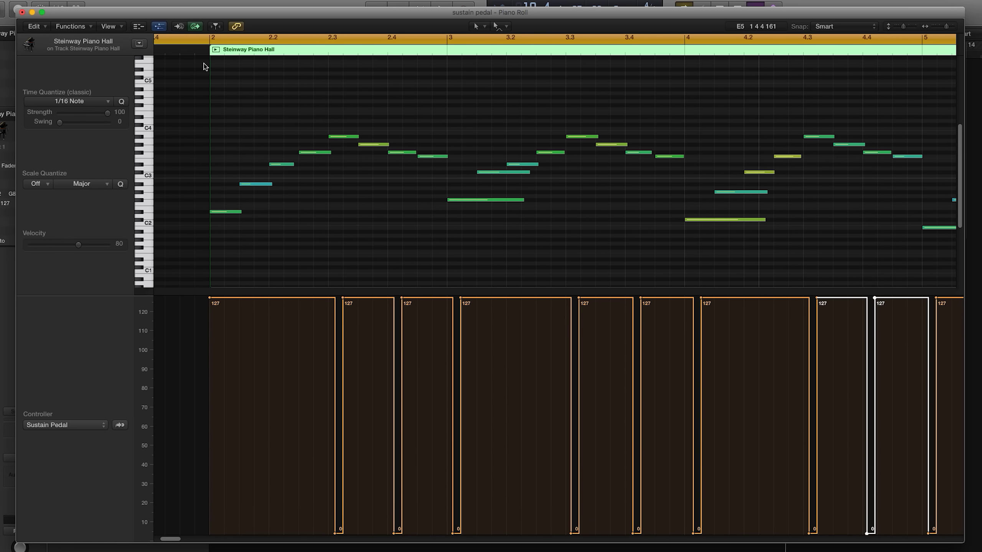
- Play the region to hear the extra pedal releases, and move the playhead to about beat 3 of bar 5
key(space)
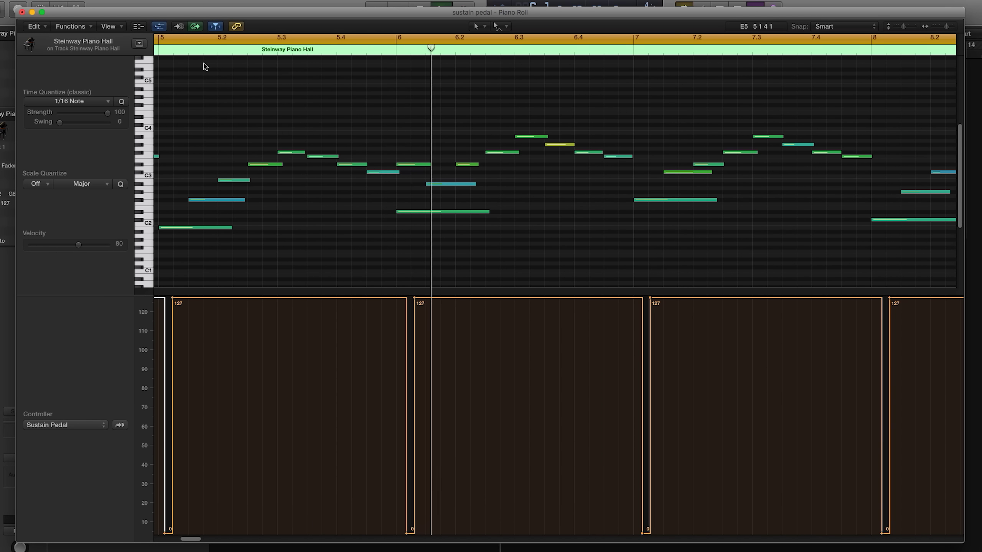
key(space)
key(super+Left)
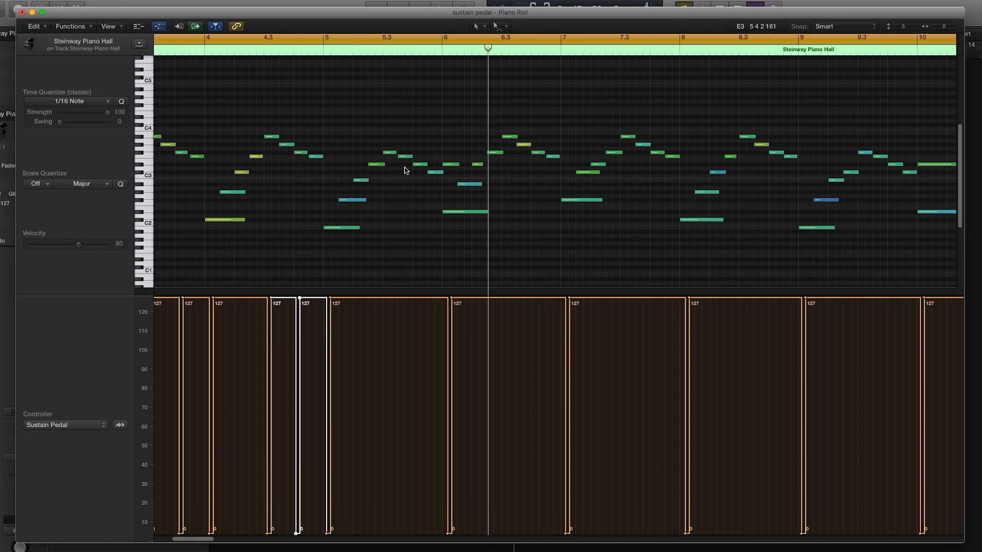
click(382, 49)
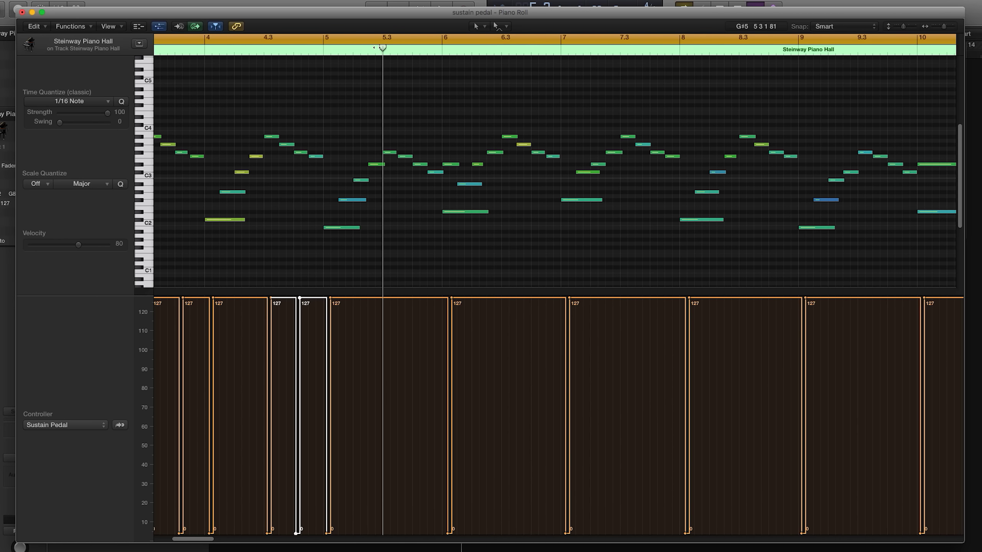